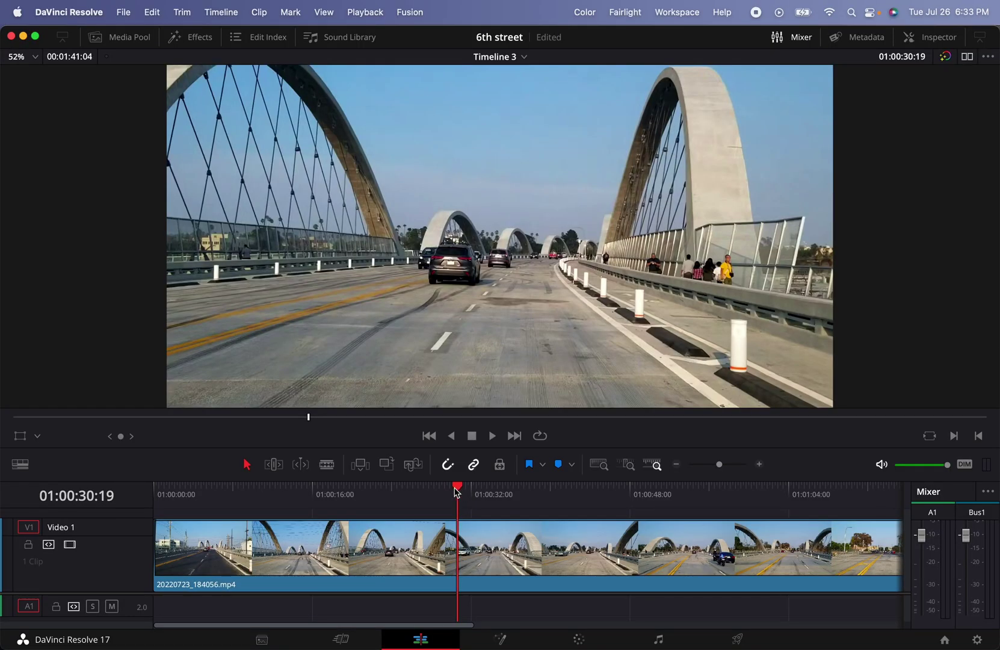
- Scrub to 01:00:22:10 and fine-tune frame by frame to where the SUV's plate is clear
{"action": "left_click_drag", "start_coordinate": [457, 492], "coordinate": [377, 492]}
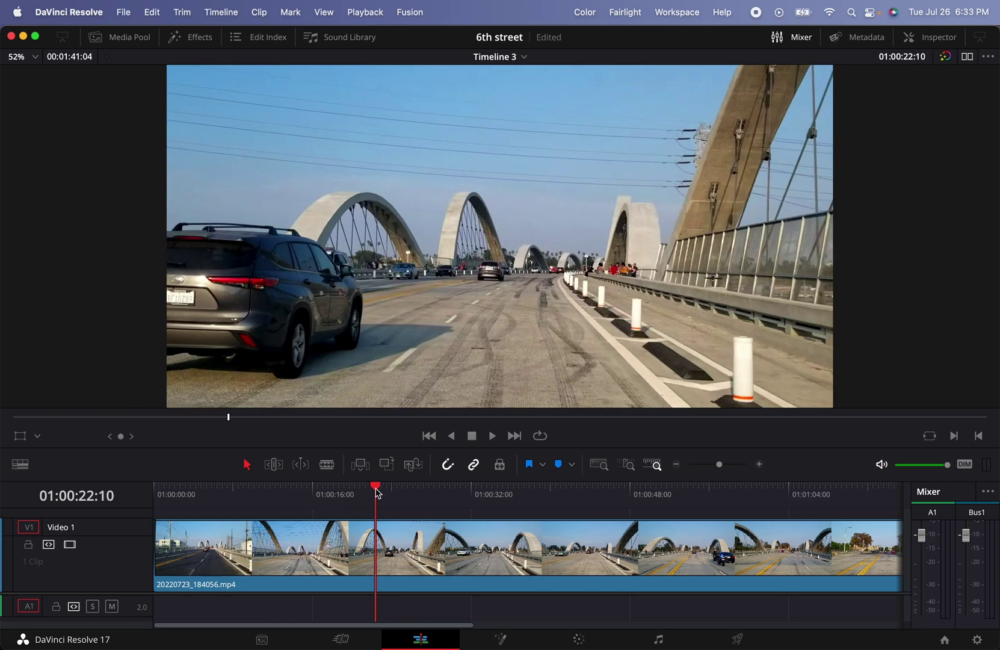
{"action": "key", "text": "Right"}
{"action": "key", "text": "Left"}
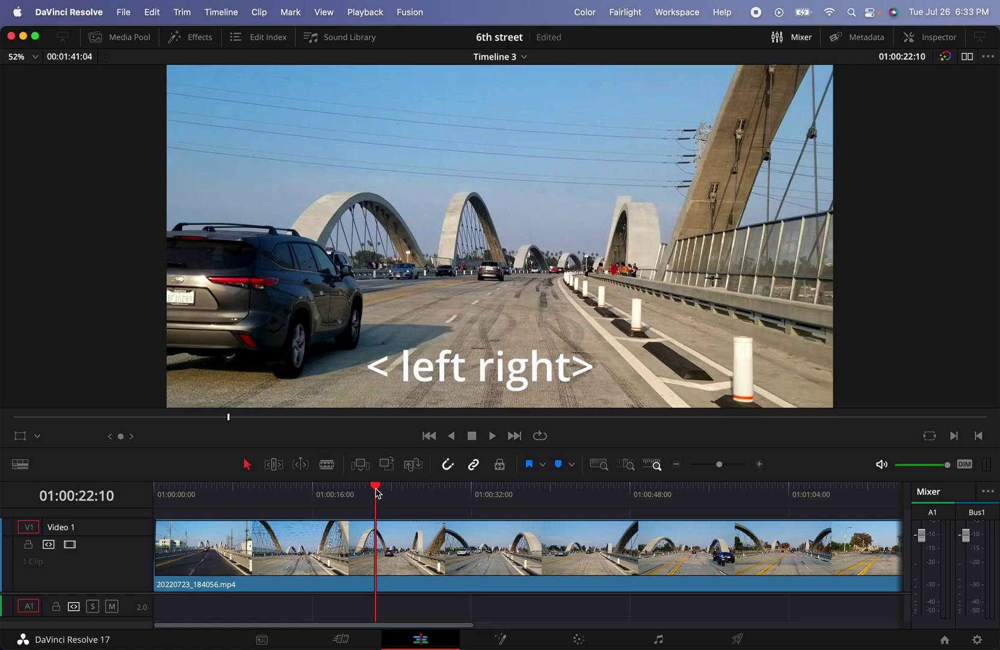
{"action": "key", "text": "Right"}
{"action": "key", "text": "Left"}
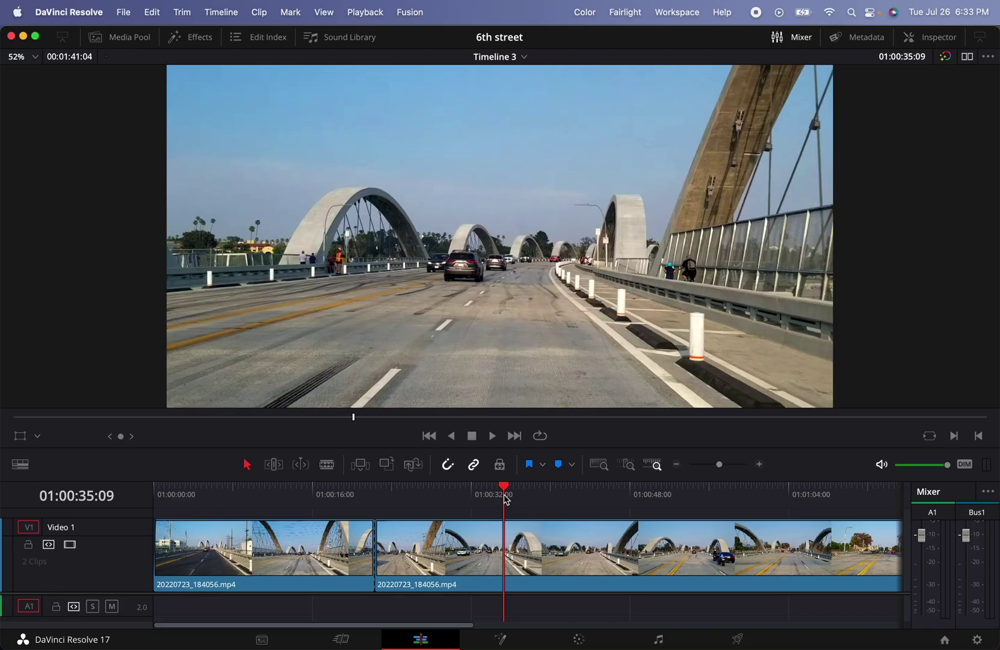
- Blade the clip at the playhead with Cmd+B and select the middle clip piece
{"action": "key", "text": "super+b"}
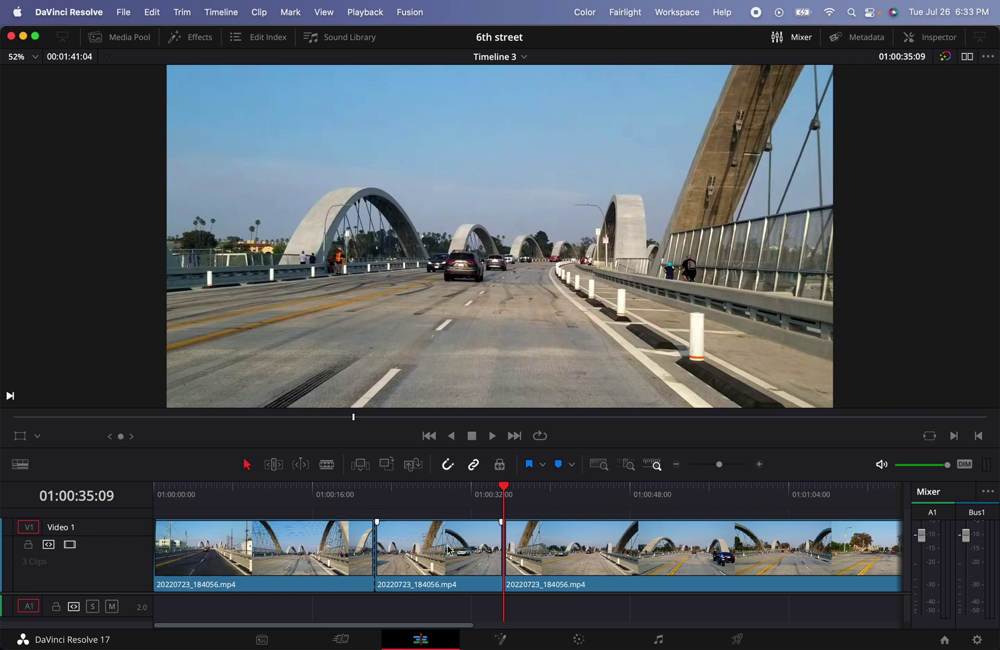
{"action": "left_click", "coordinate": [444, 508]}
{"action": "left_click", "coordinate": [447, 546]}
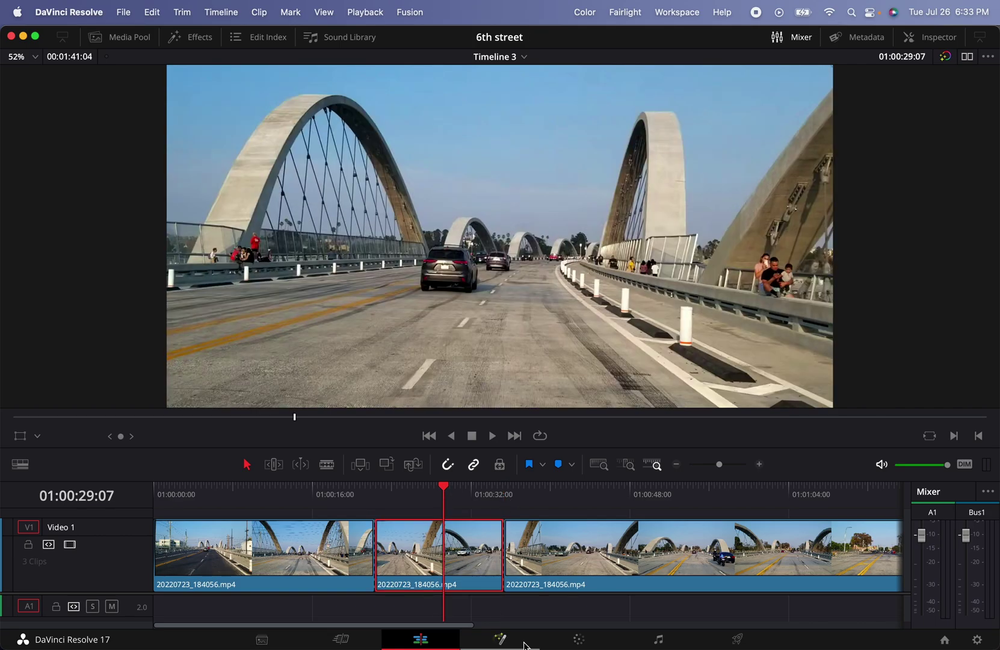
- Show the Color page Window palette, recheck frame 01:00:22:10 on the Edit page, and return to Color
{"action": "left_click", "coordinate": [580, 641]}
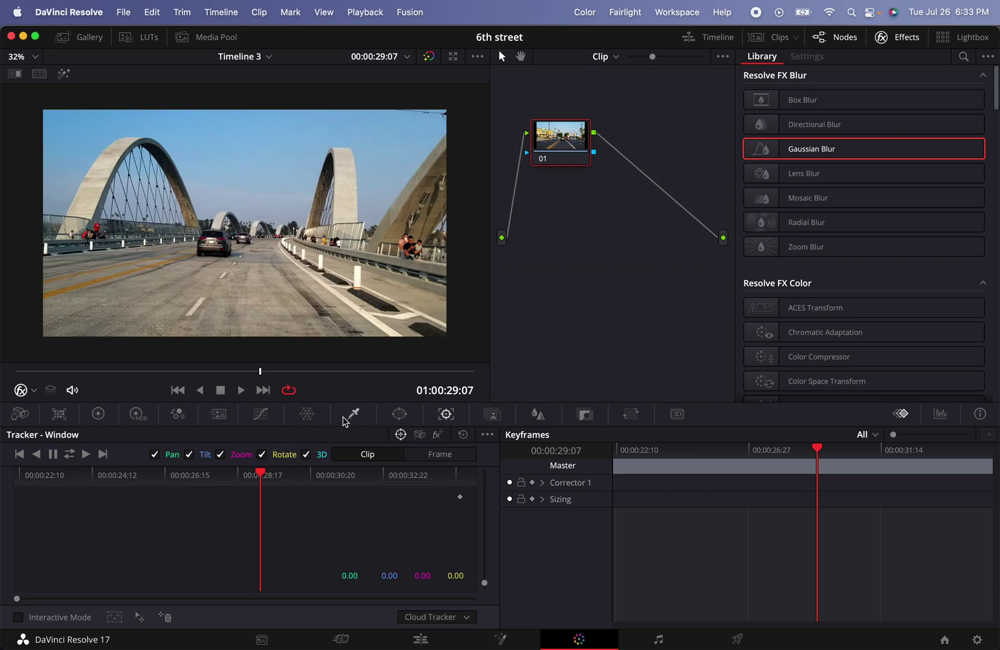
{"action": "left_click", "coordinate": [401, 414]}
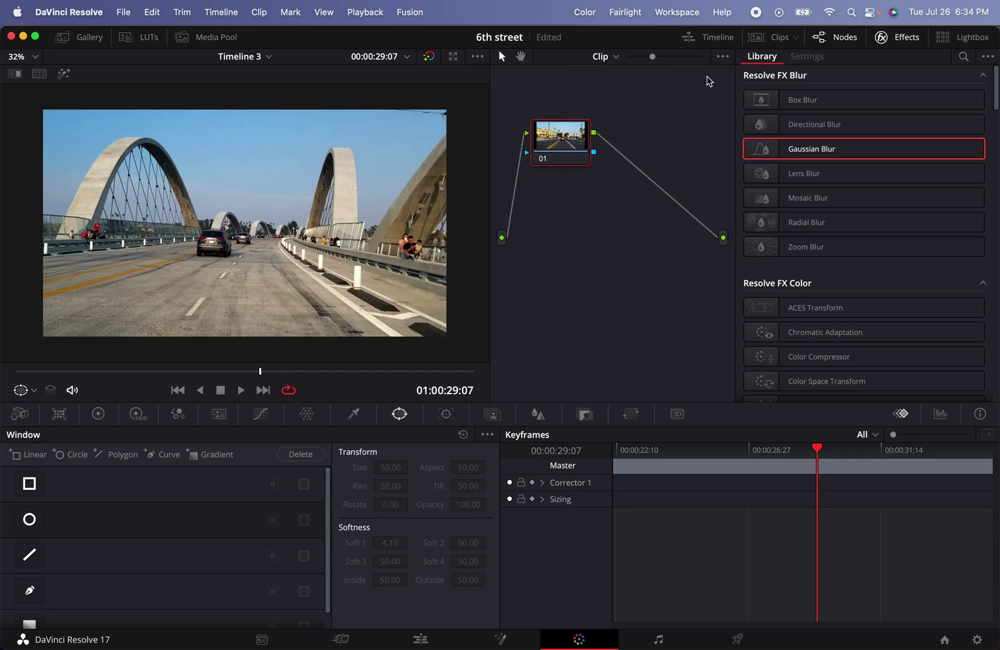
{"action": "left_click", "coordinate": [427, 639]}
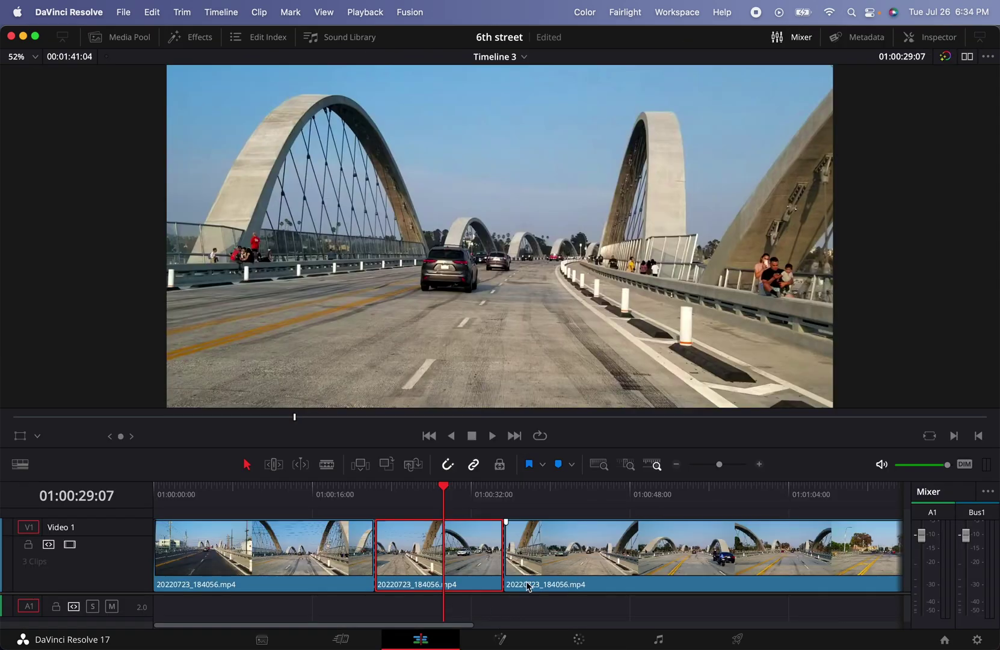
{"action": "left_click", "coordinate": [375, 498]}
{"action": "mouse_move", "coordinate": [377, 492]}
{"action": "left_mouse_down"}
{"action": "mouse_move", "coordinate": [398, 492]}
{"action": "mouse_move", "coordinate": [375, 493]}
{"action": "left_mouse_up"}
{"action": "left_click", "coordinate": [579, 639]}
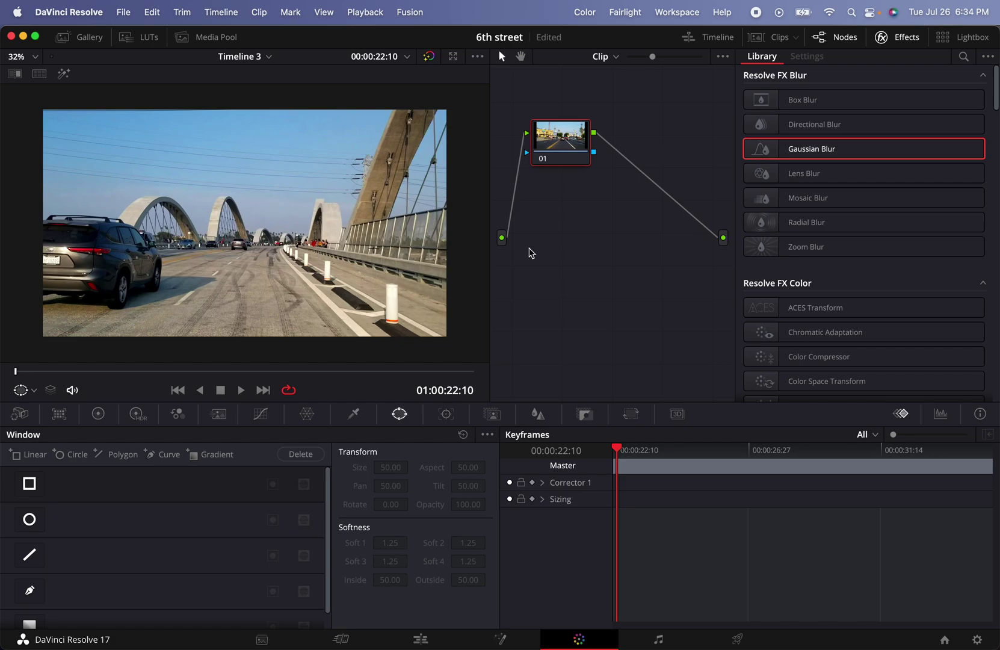
- Add serial node 02 with only the Curve window enabled, and hide the Effects library
{"action": "key", "text": "alt+c"}
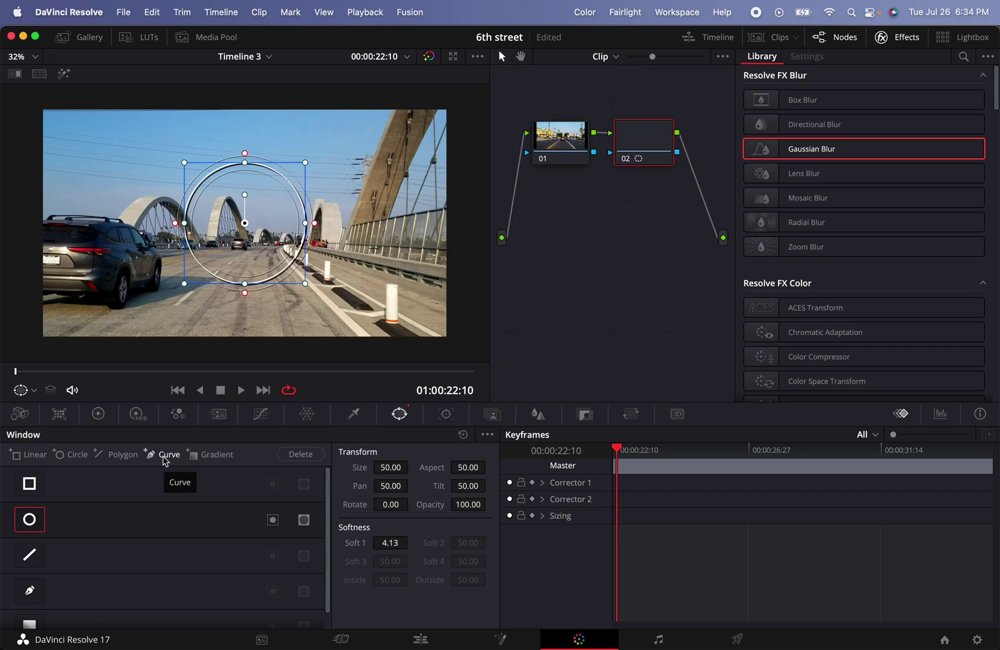
{"action": "left_click", "coordinate": [108, 493]}
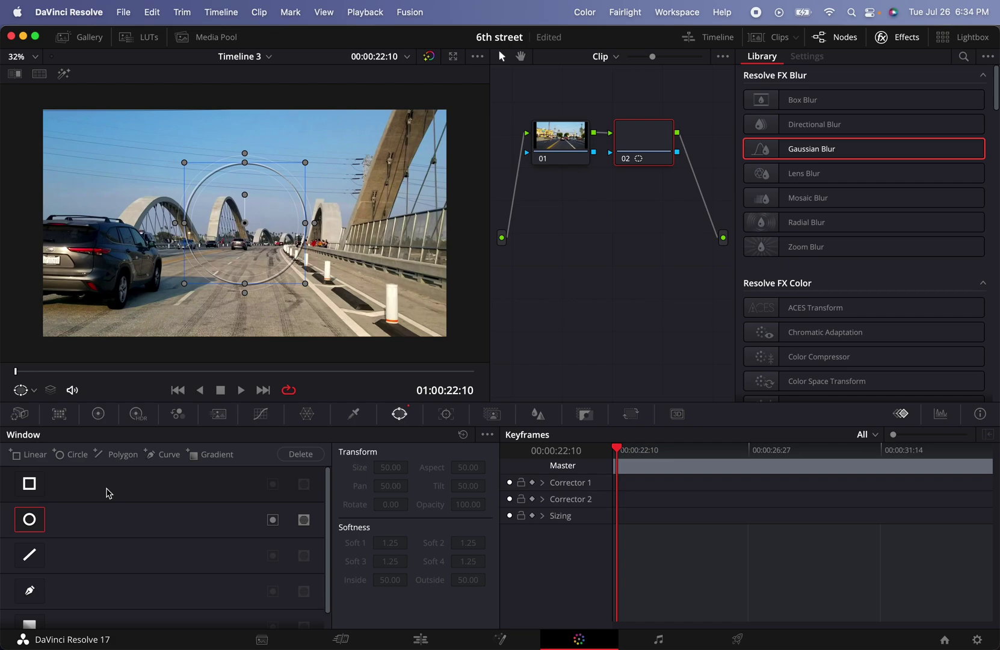
{"action": "left_click", "coordinate": [98, 540]}
{"action": "left_click", "coordinate": [30, 517]}
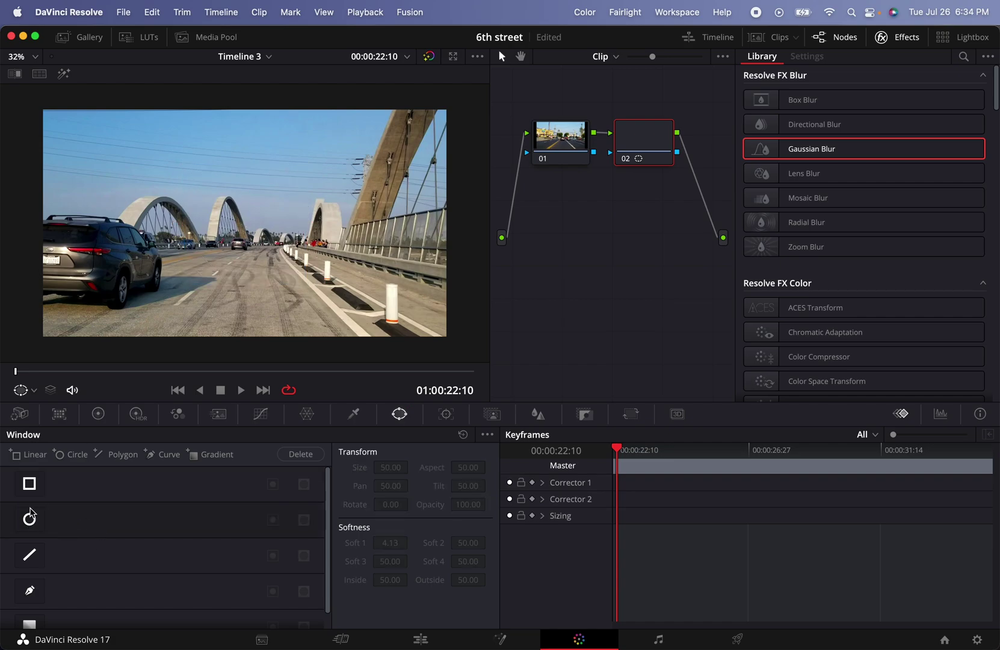
{"action": "left_click", "coordinate": [29, 485]}
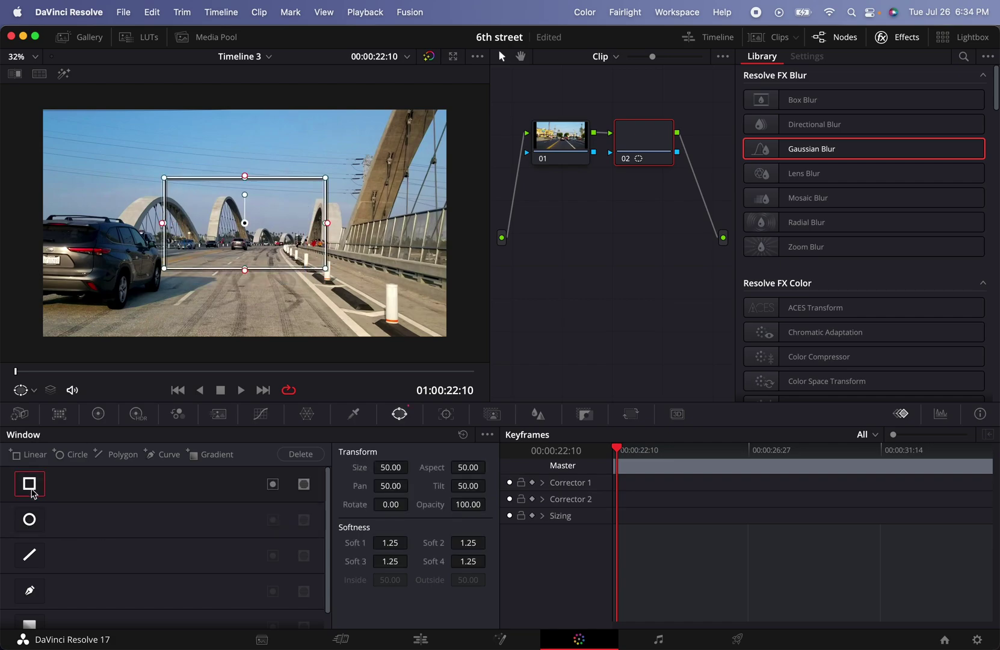
{"action": "left_click", "coordinate": [35, 492]}
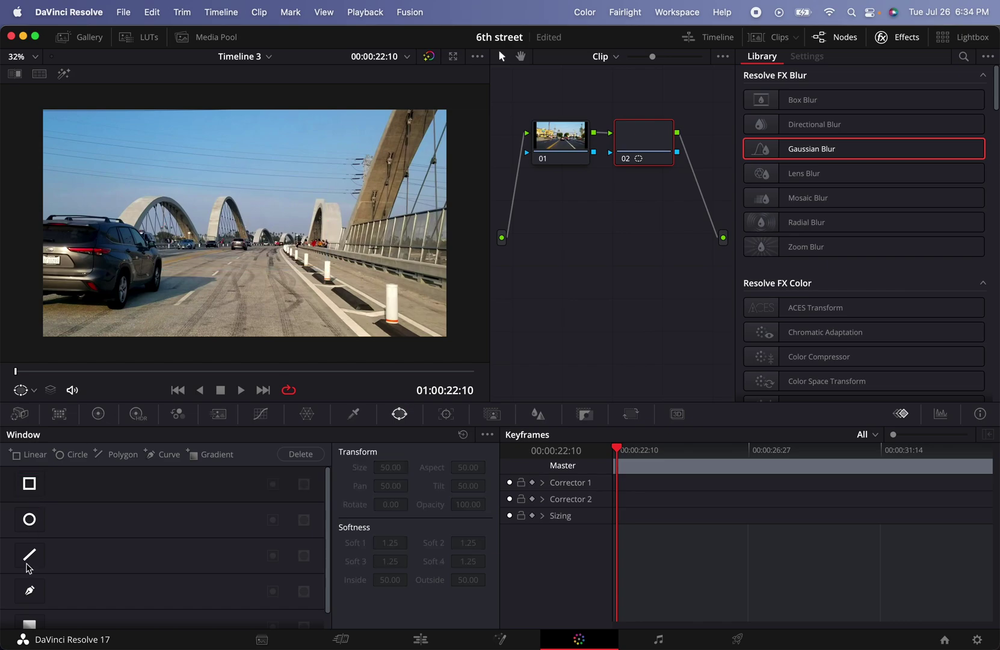
{"action": "left_click", "coordinate": [30, 591]}
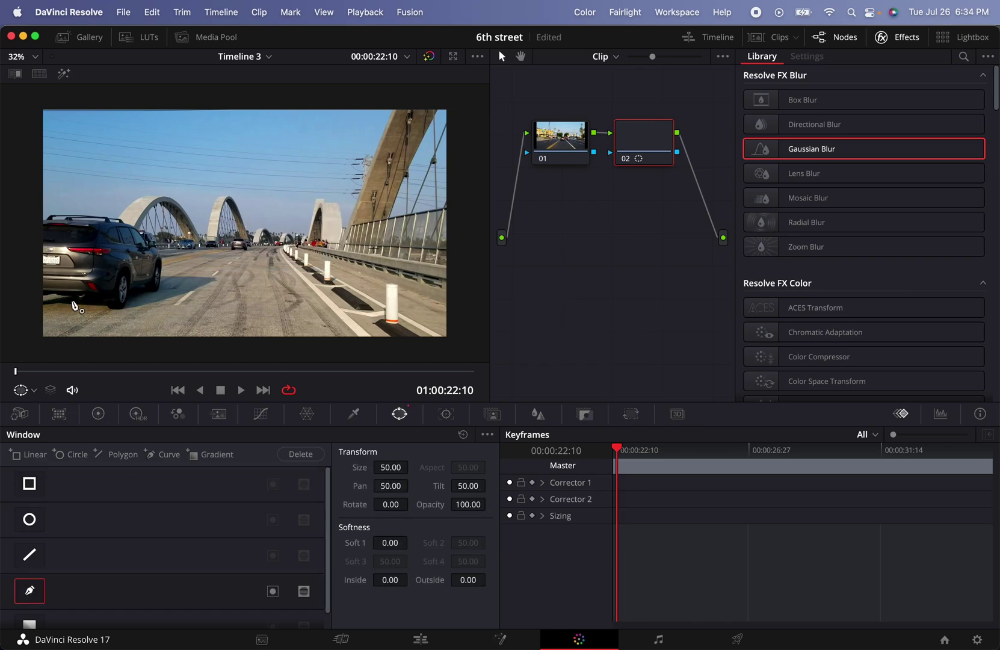
{"action": "scroll", "coordinate": [57, 277], "scroll_direction": "up", "scroll_amount": 1}
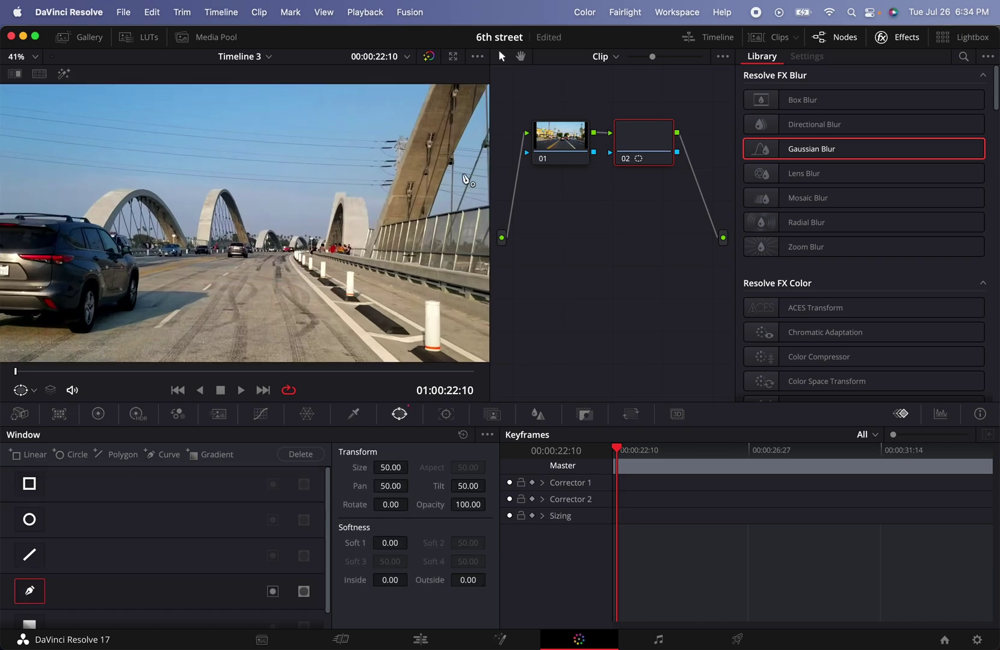
{"action": "left_click", "coordinate": [910, 43]}
{"action": "scroll", "coordinate": [409, 212], "scroll_direction": "up", "scroll_amount": 3}
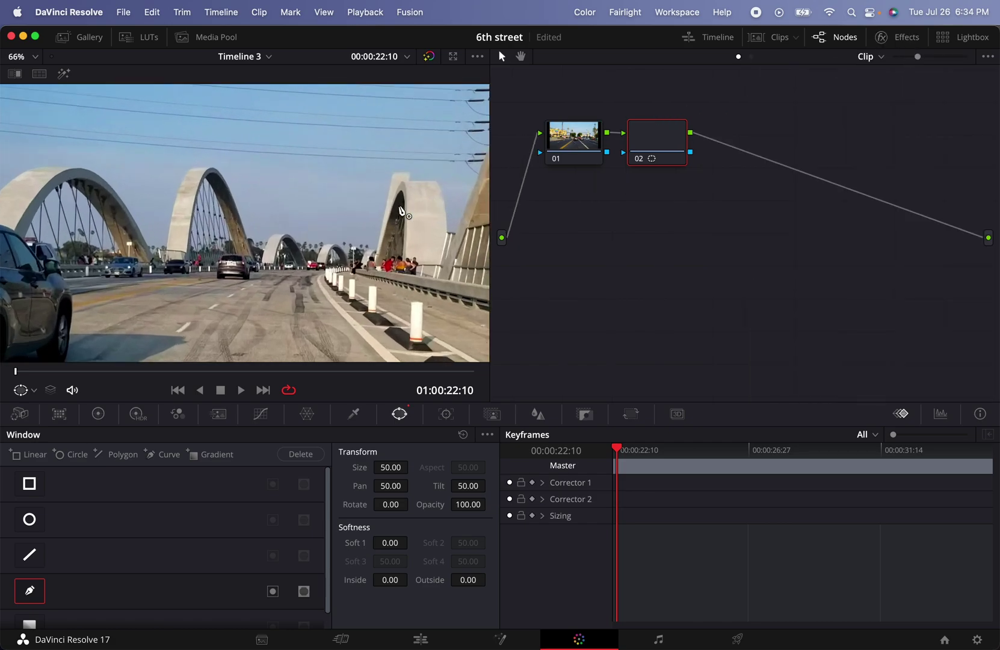
- Widen the viewer and outline the gray SUV's license plate with a small curve window
{"action": "left_click_drag", "start_coordinate": [491, 216], "coordinate": [856, 223]}
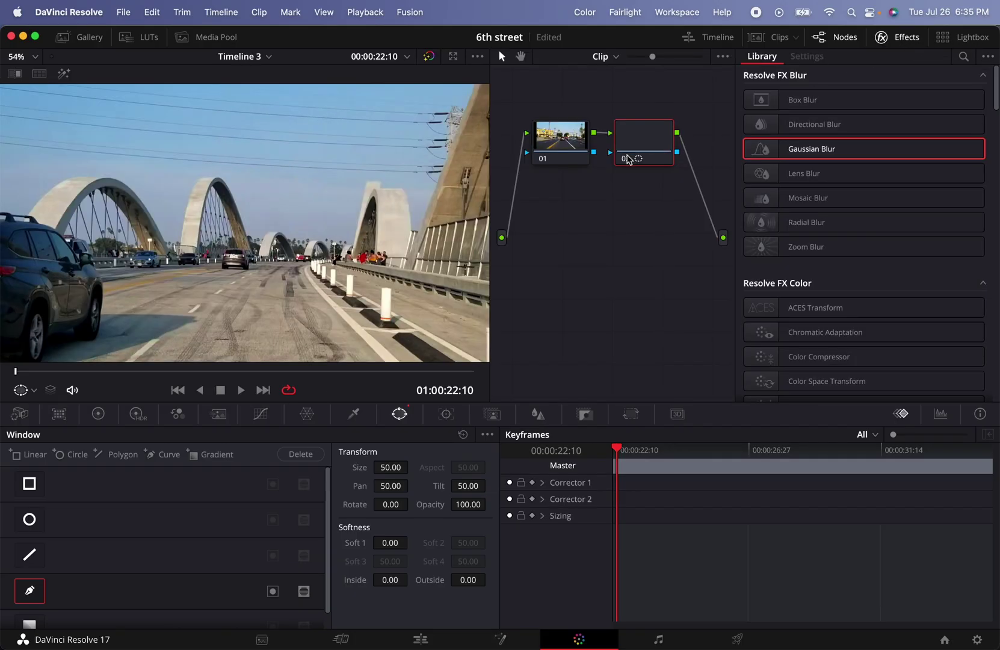
{"action": "scroll", "coordinate": [401, 231], "scroll_direction": "down", "scroll_amount": 2}
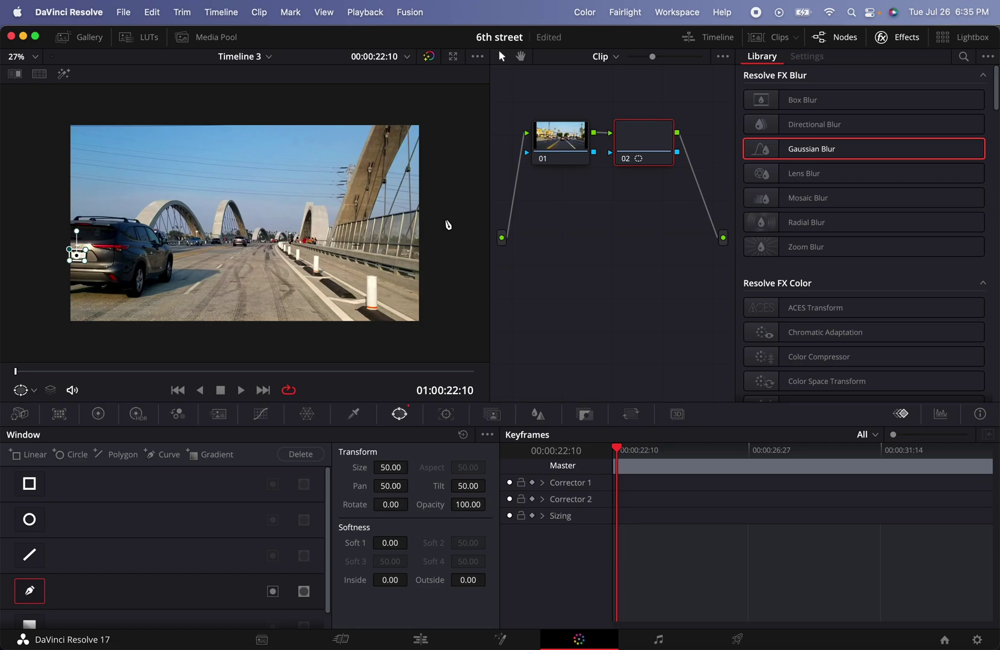
- Apply Gaussian Blur to node 02 at strength 0.400, keeping the radius at 0.50
{"action": "left_click_drag", "start_coordinate": [819, 151], "coordinate": [652, 152]}
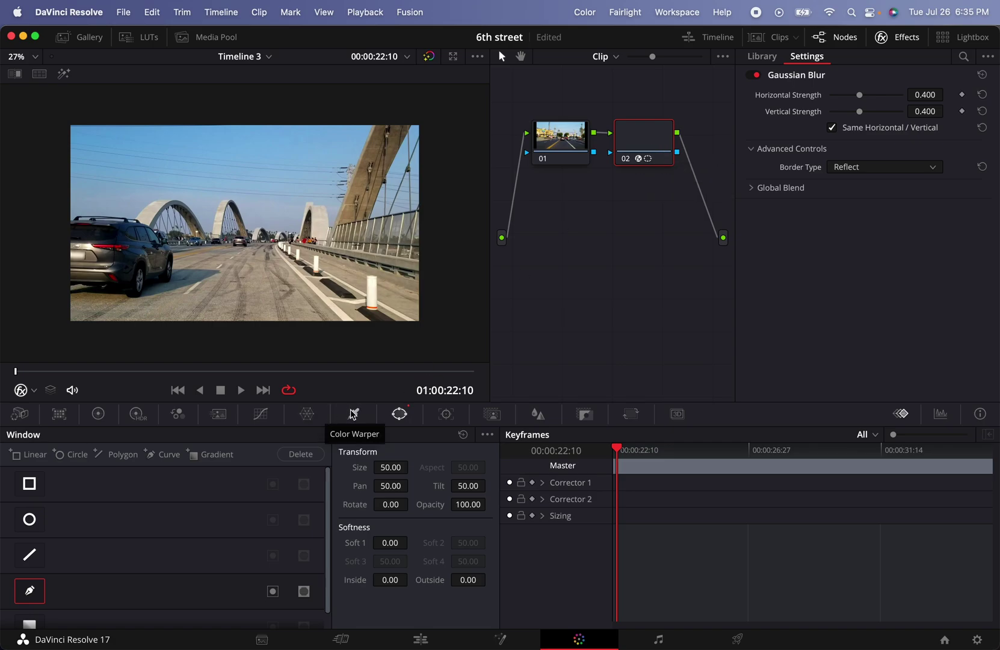
{"action": "left_click", "coordinate": [537, 415]}
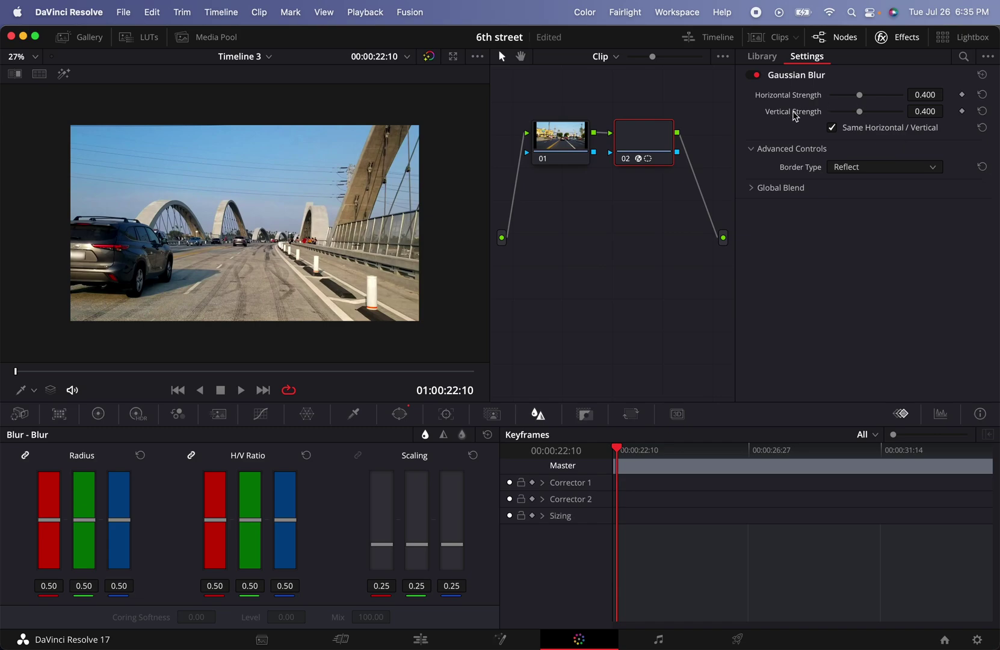
{"action": "key", "text": "super+z"}
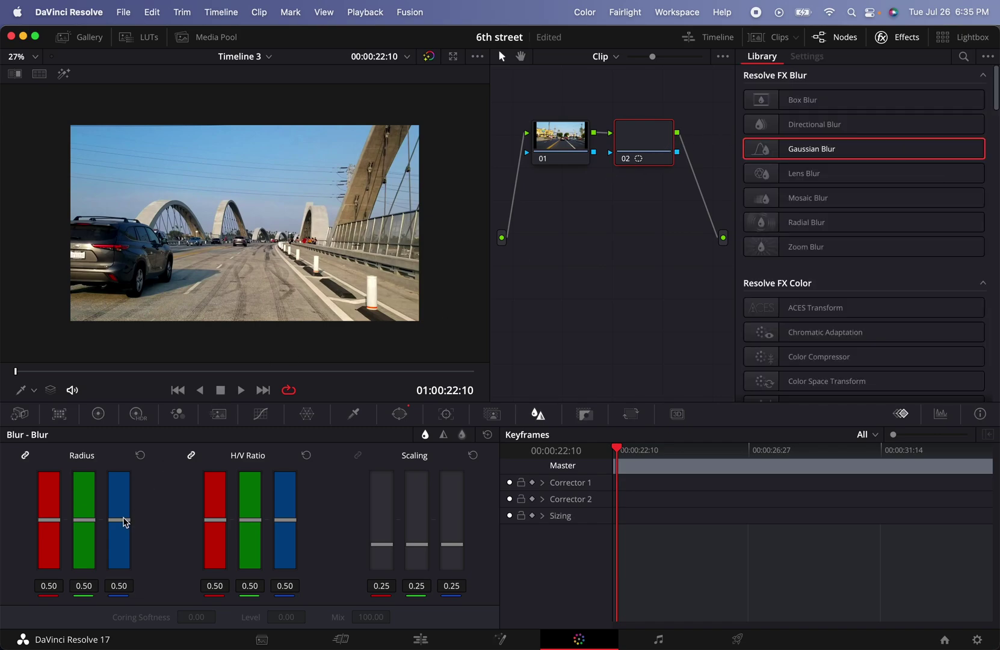
{"action": "mouse_move", "coordinate": [125, 522]}
{"action": "left_mouse_down"}
{"action": "mouse_move", "coordinate": [130, 454]}
{"action": "mouse_move", "coordinate": [129, 507]}
{"action": "left_mouse_up"}
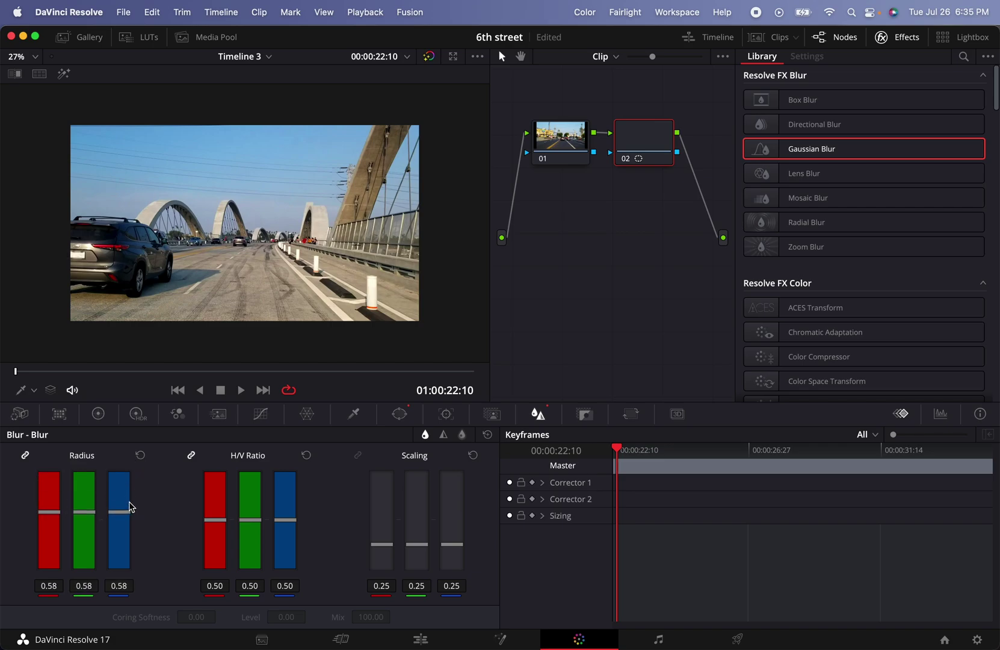
{"action": "left_click", "coordinate": [140, 455]}
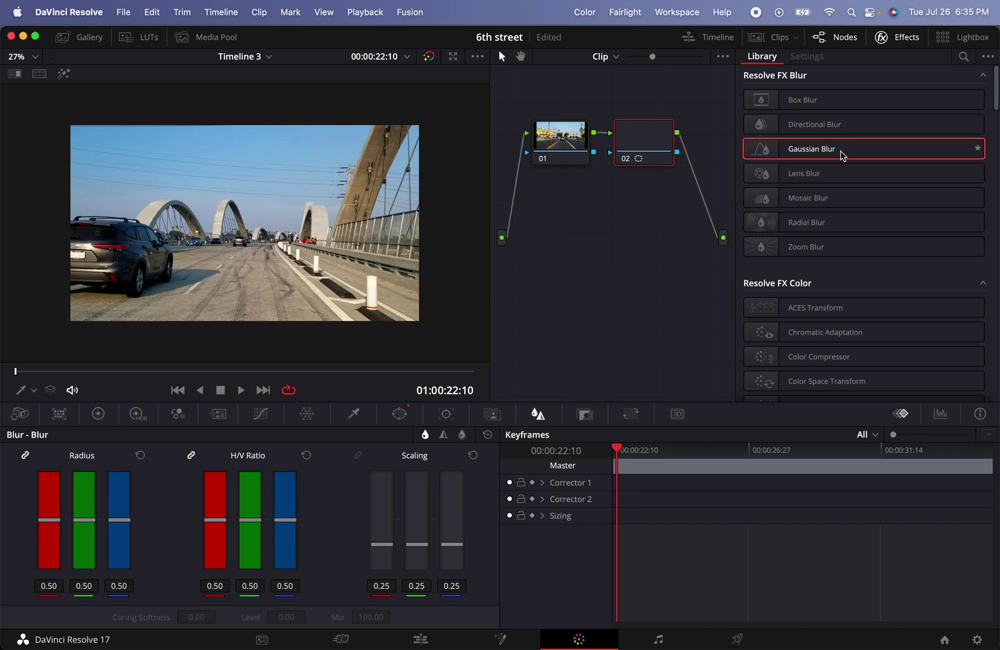
{"action": "left_click_drag", "start_coordinate": [824, 149], "coordinate": [675, 151]}
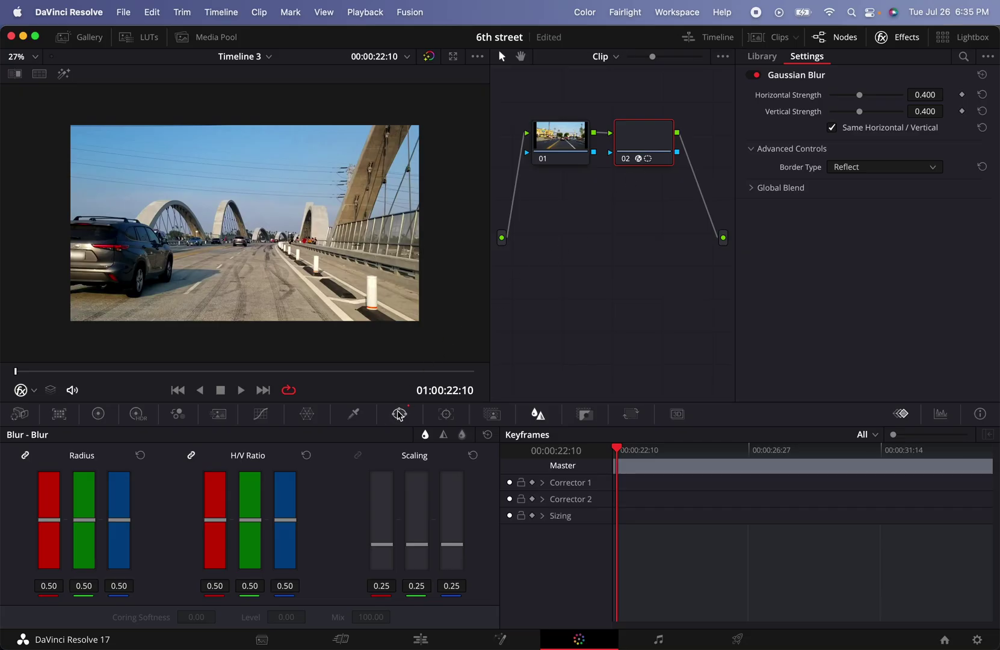
- Enable Interactive Mode in the Tracker and track the plate window forward to 01:00:35:08
{"action": "left_click", "coordinate": [446, 415]}
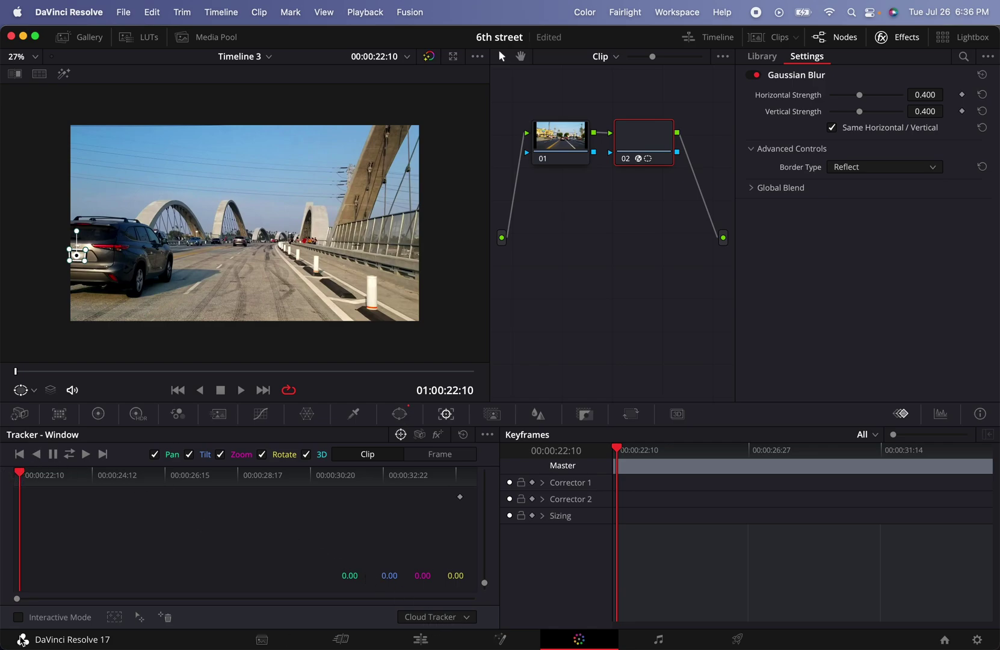
{"action": "left_click", "coordinate": [18, 617]}
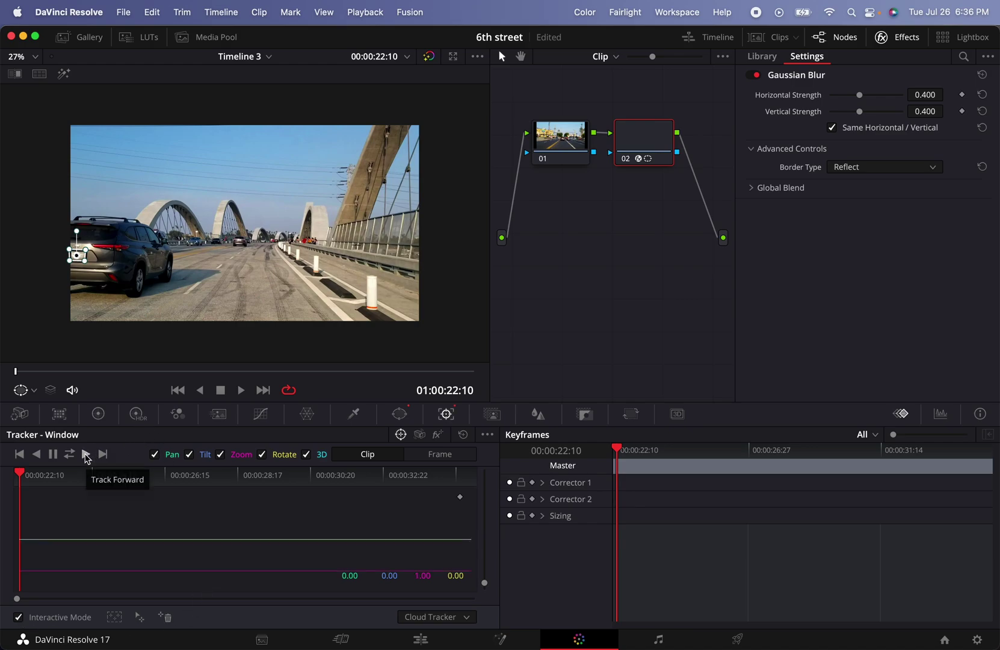
{"action": "left_click", "coordinate": [420, 639]}
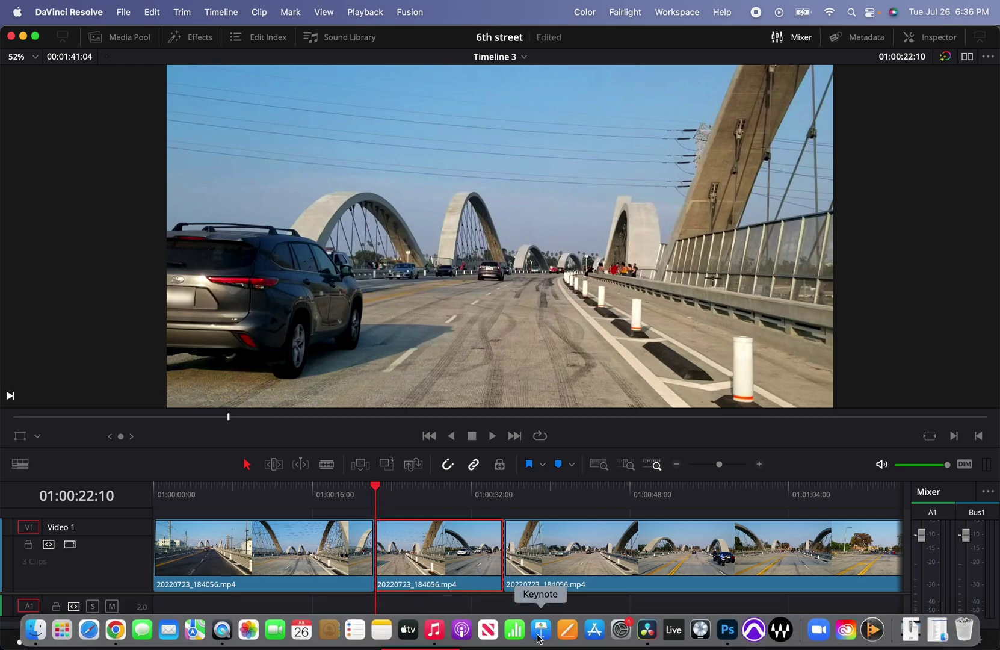
{"action": "left_click", "coordinate": [579, 639]}
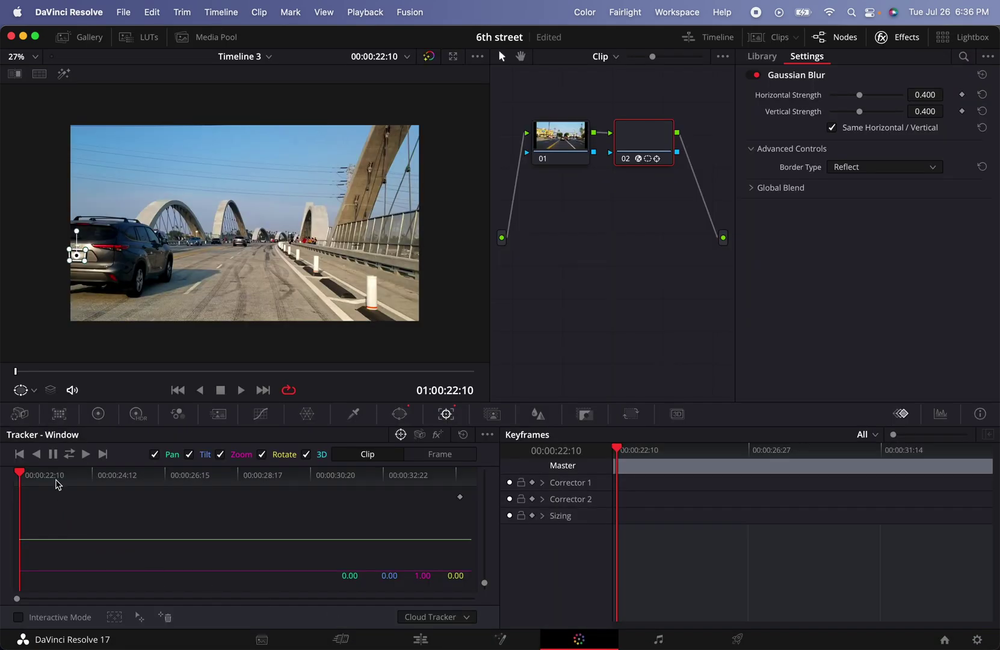
{"action": "left_click", "coordinate": [86, 454]}
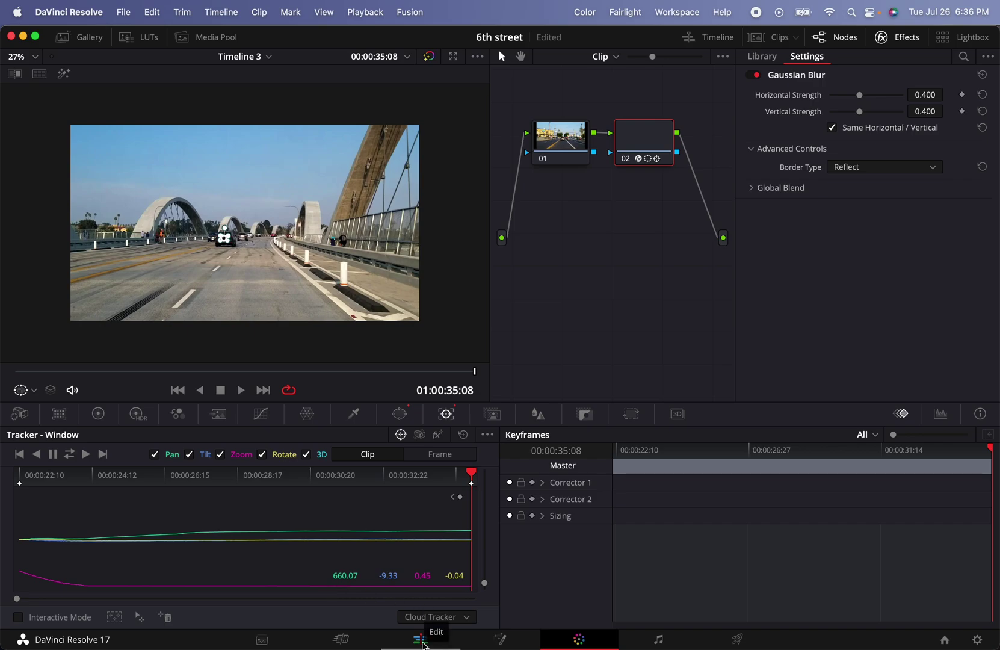
- Return the Edit page playhead to 01:00:22:10 and review the result in full-screen playback
{"action": "left_click", "coordinate": [421, 639]}
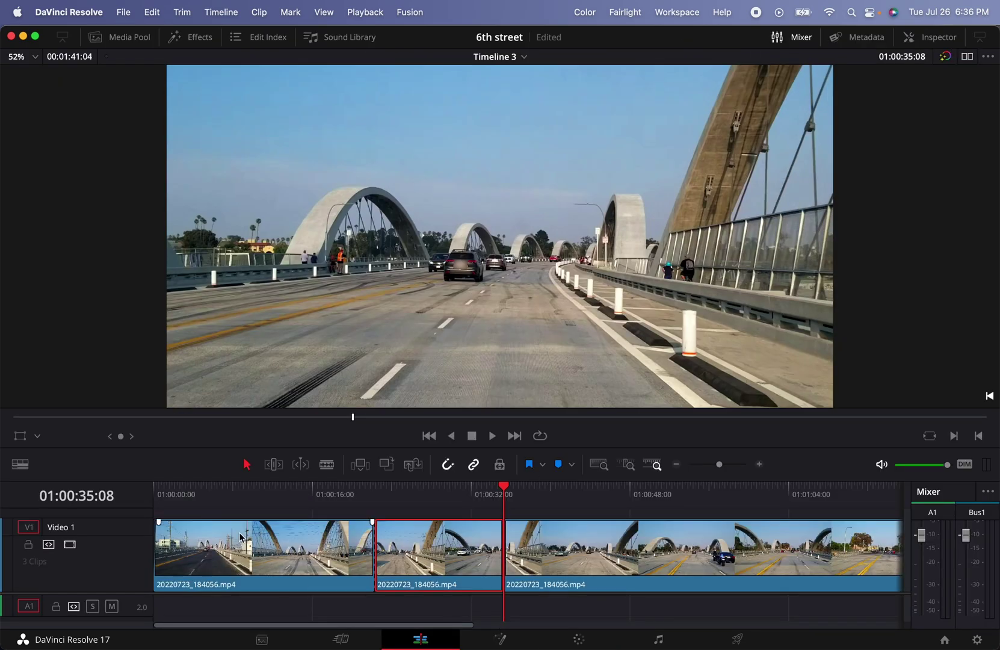
{"action": "left_click", "coordinate": [375, 494]}
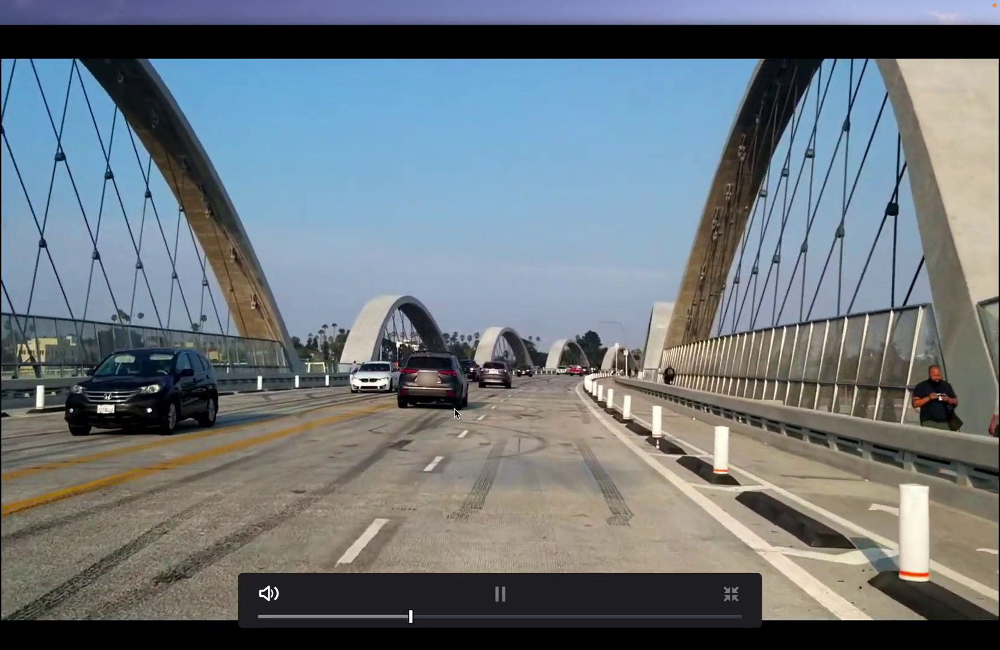
{"action": "key", "text": "Escape"}
{"action": "key", "text": "space"}
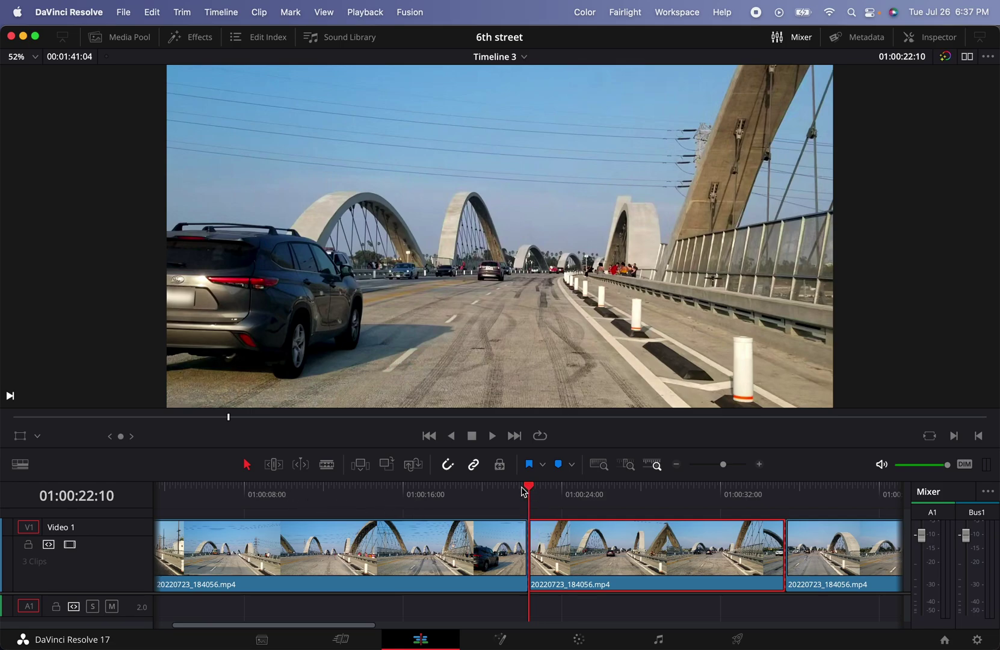
- Step the playhead to 01:00:22:06 and zoom the timeline in around it
{"action": "key", "text": "Left"}
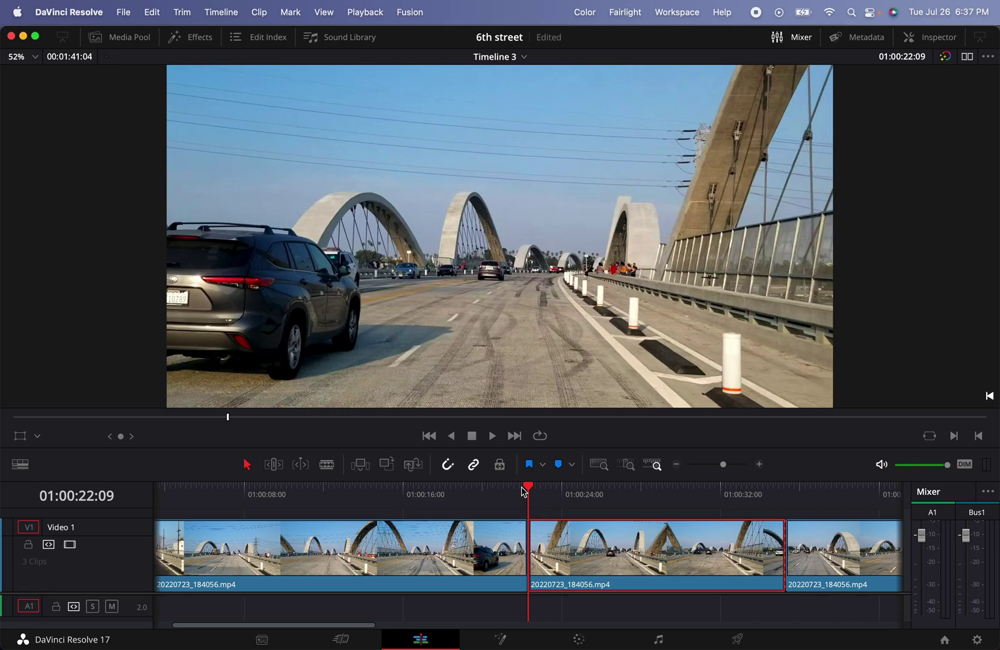
{"action": "key", "text": "Left"}
{"action": "key", "text": "Left"}
{"action": "key", "text": "Left"}
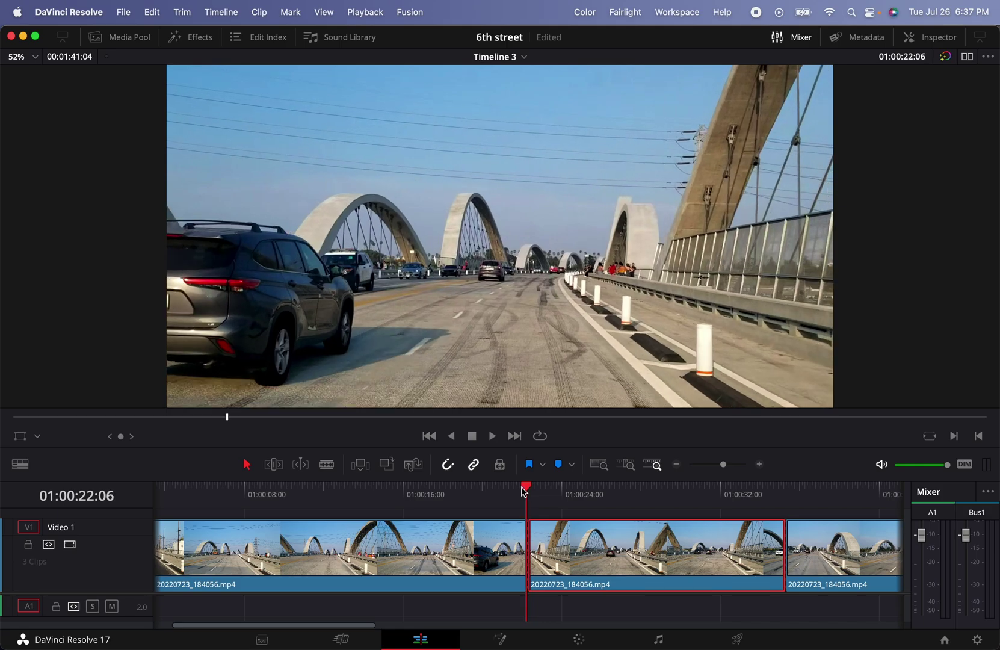
{"action": "key", "text": "Right"}
{"action": "key", "text": "Right"}
{"action": "key", "text": "Right"}
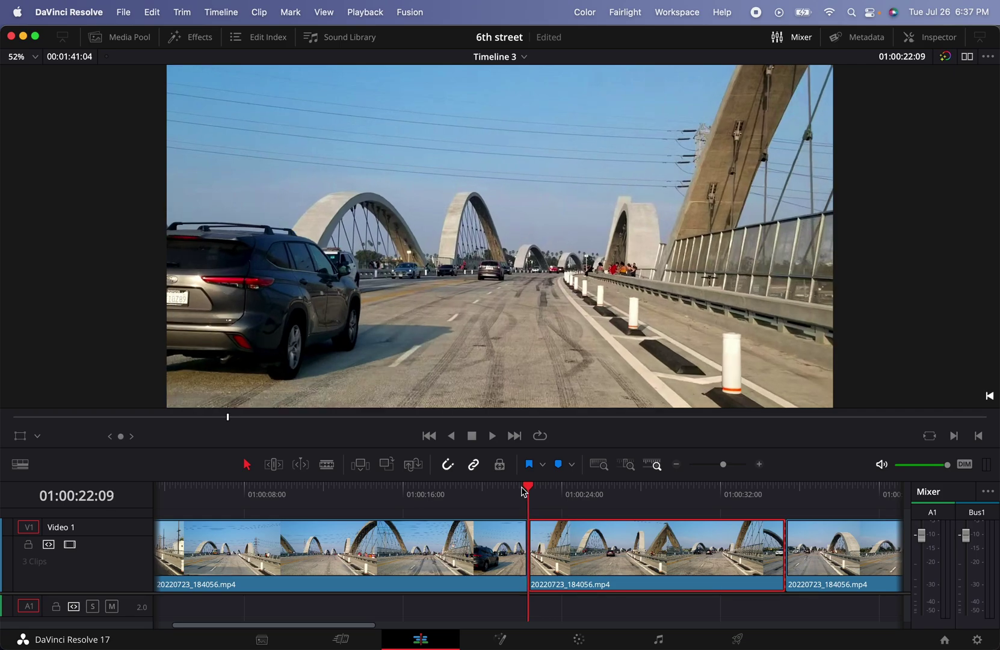
{"action": "key", "text": "Left"}
{"action": "key", "text": "Right"}
{"action": "key", "text": "Left"}
{"action": "key", "text": "Left"}
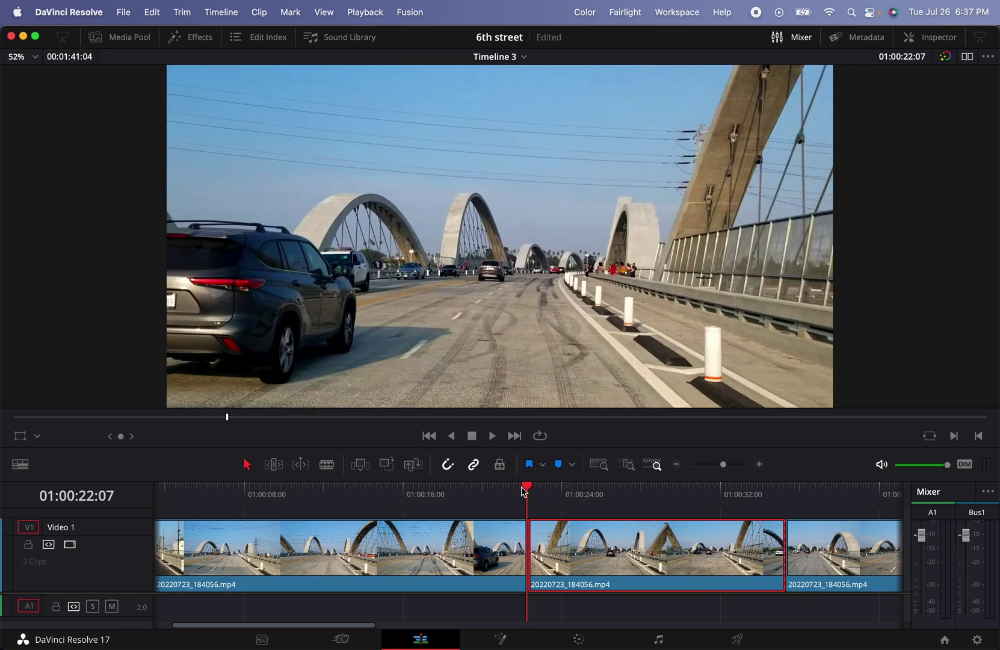
{"action": "key", "text": "Left"}
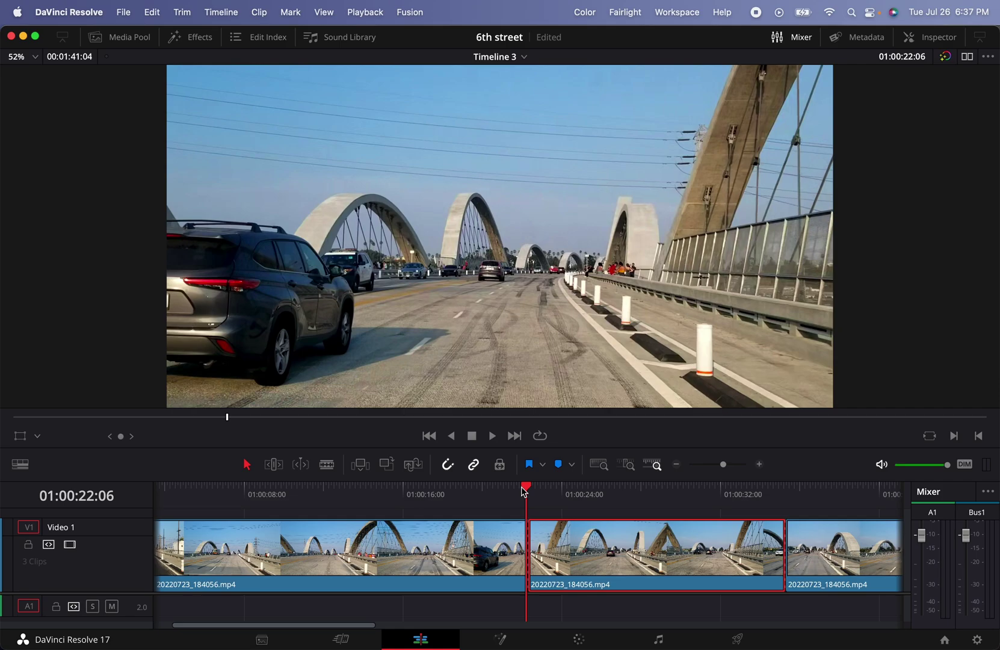
{"action": "key", "text": "super+equal"}
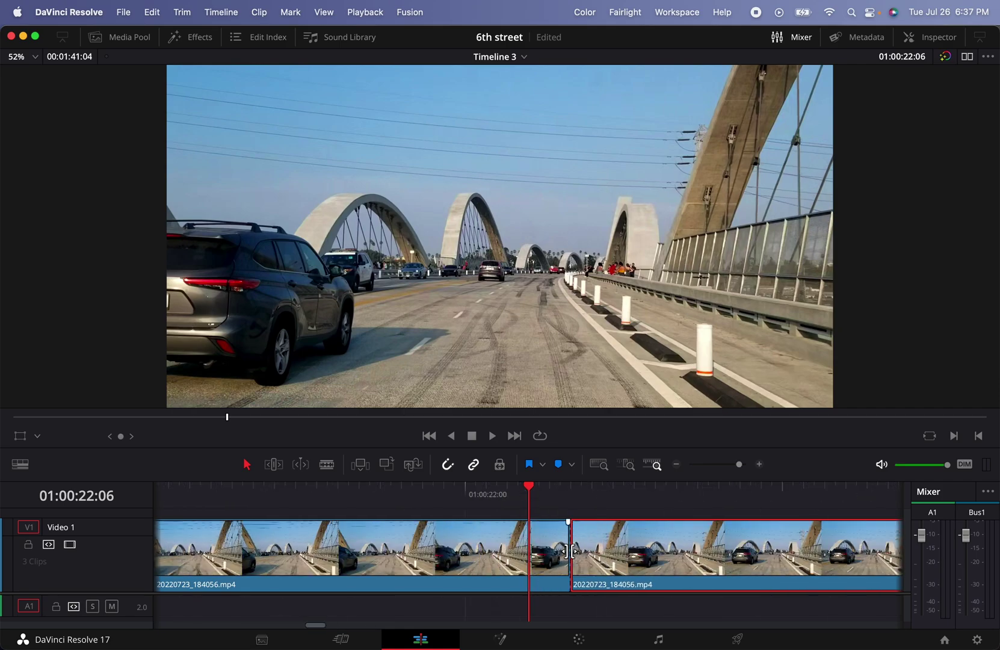
- Drag the cut between the first two clips left to the playhead at 01:00:22:06
{"action": "left_click_drag", "start_coordinate": [568, 551], "coordinate": [523, 556]}
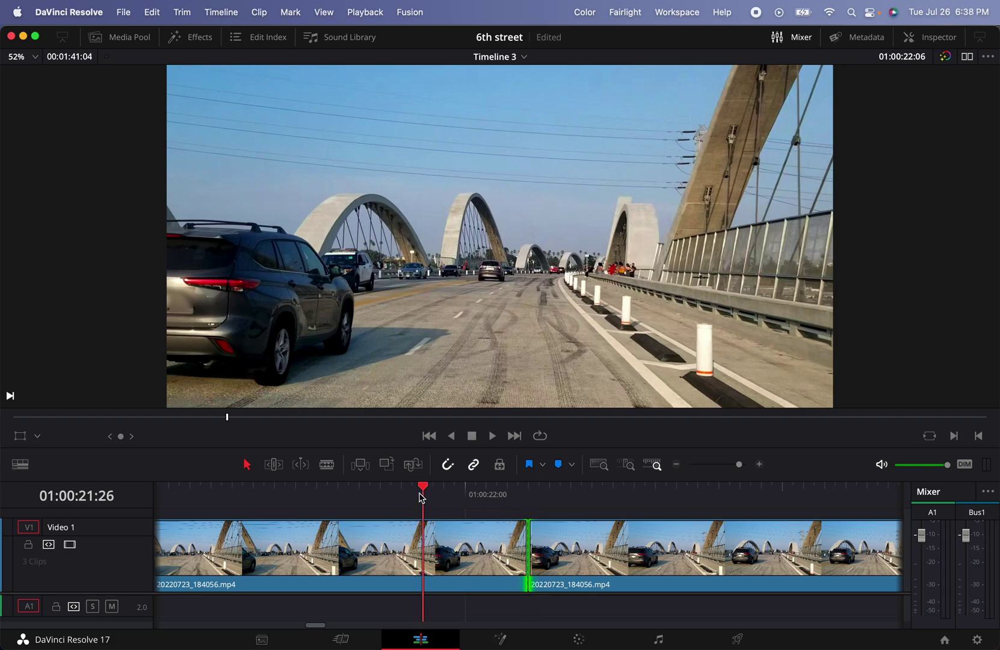